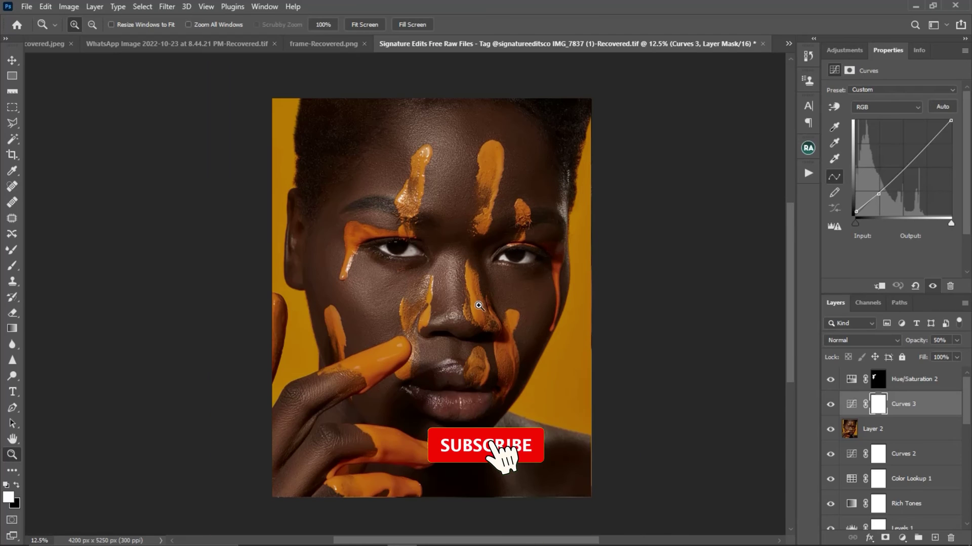
# - Zoom out to the whole portrait and set the Crop tool to 4:5 proportions
pyautogui.keyDown('alt'); pyautogui.click(476, 301); pyautogui.keyUp('alt')
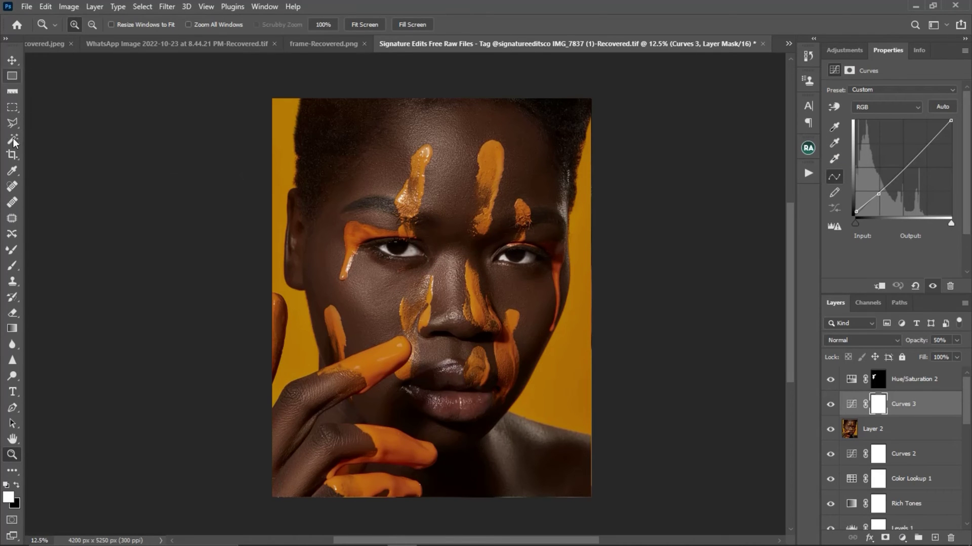
pyautogui.click(12, 154)
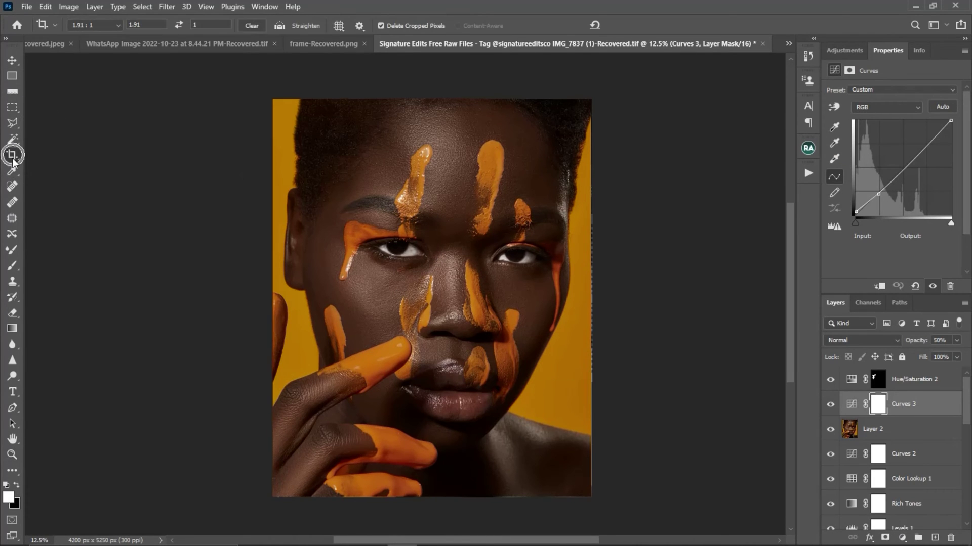
pyautogui.click(108, 26)
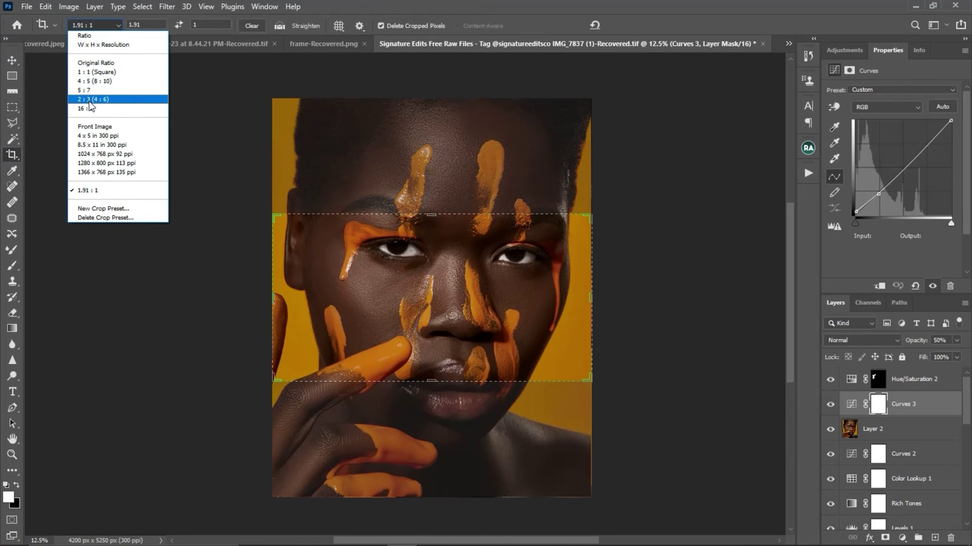
pyautogui.click(97, 82)
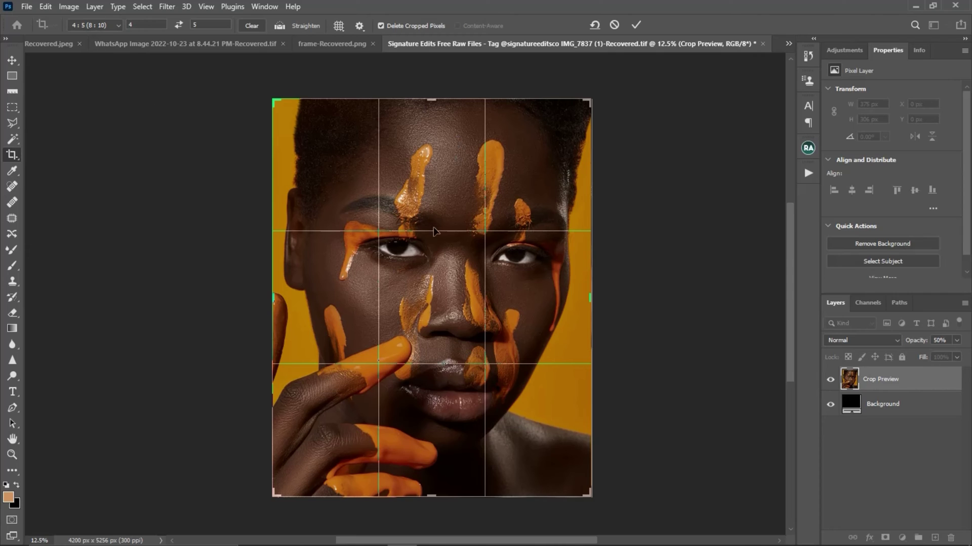
# - Switch the crop to a wide 1.91 : 1 ratio, then to the custom Ratio option
pyautogui.click(109, 26)
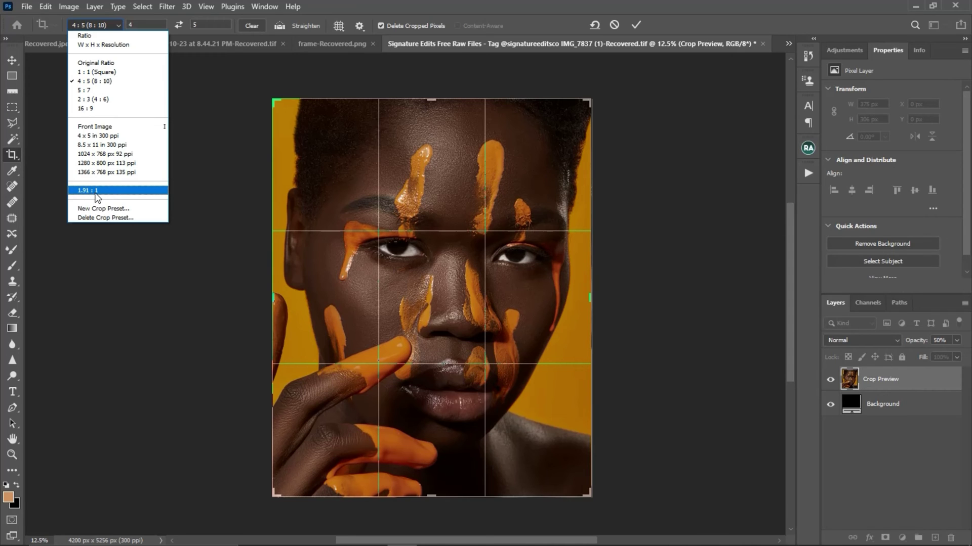
pyautogui.click(94, 191)
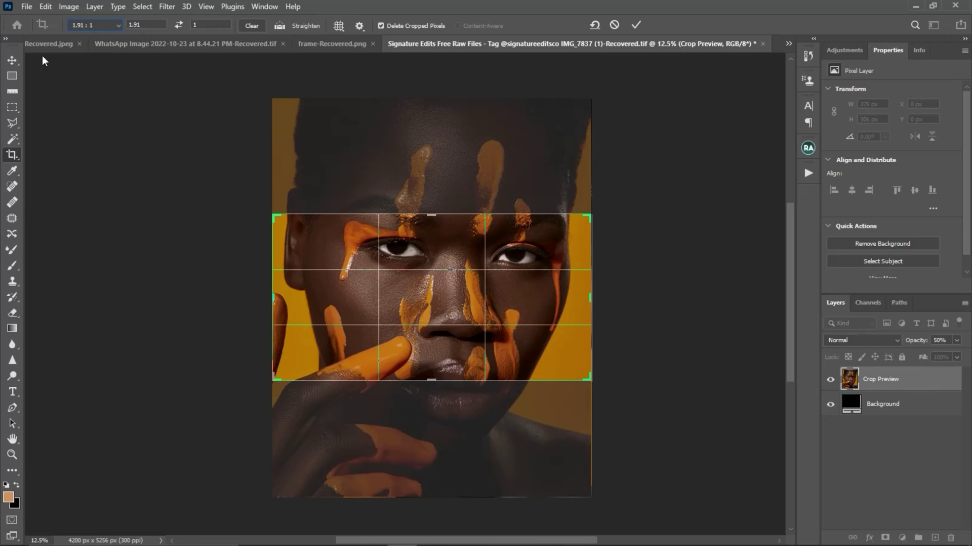
pyautogui.click(103, 28)
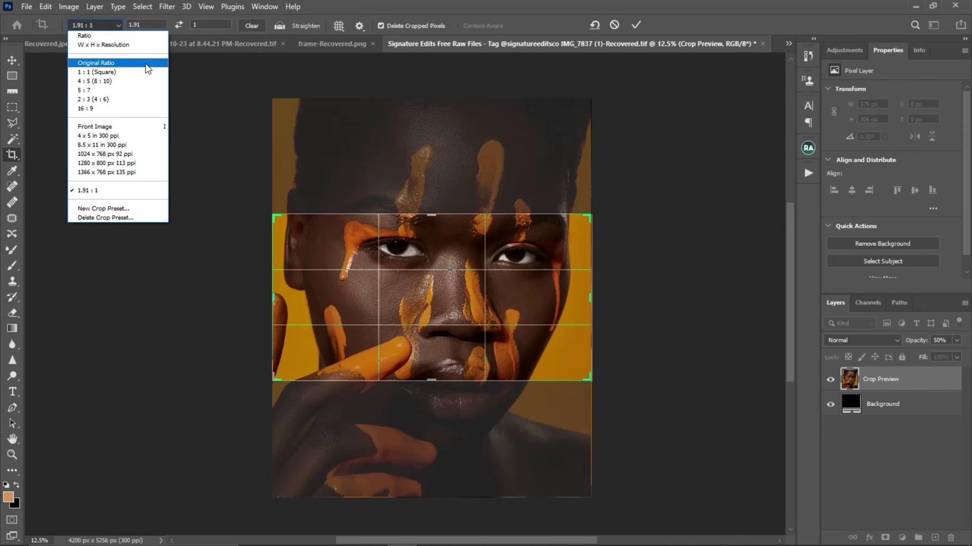
pyautogui.click(94, 35)
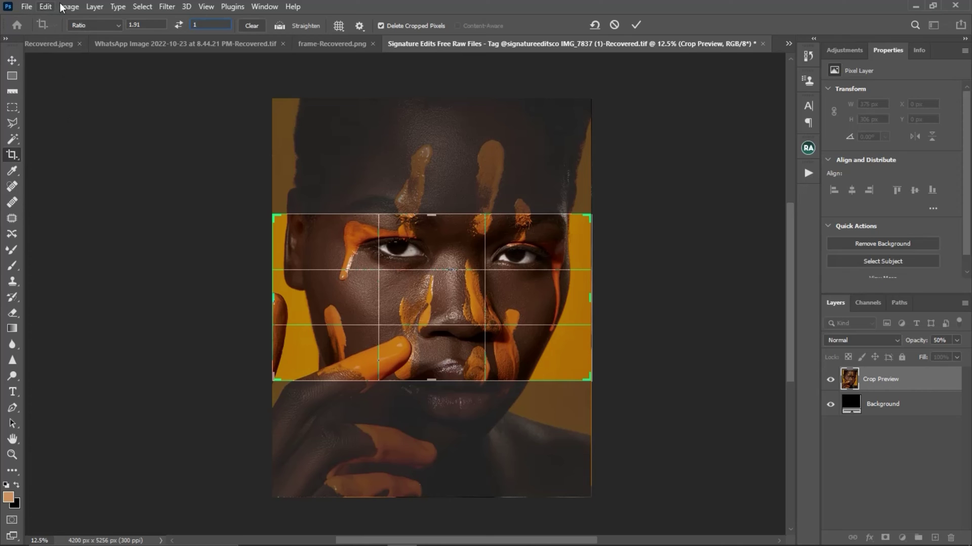
# - Abandon a new crop preset after the duplicate-name error and choose 4 : 5 (8 : 10)
pyautogui.click(104, 25)
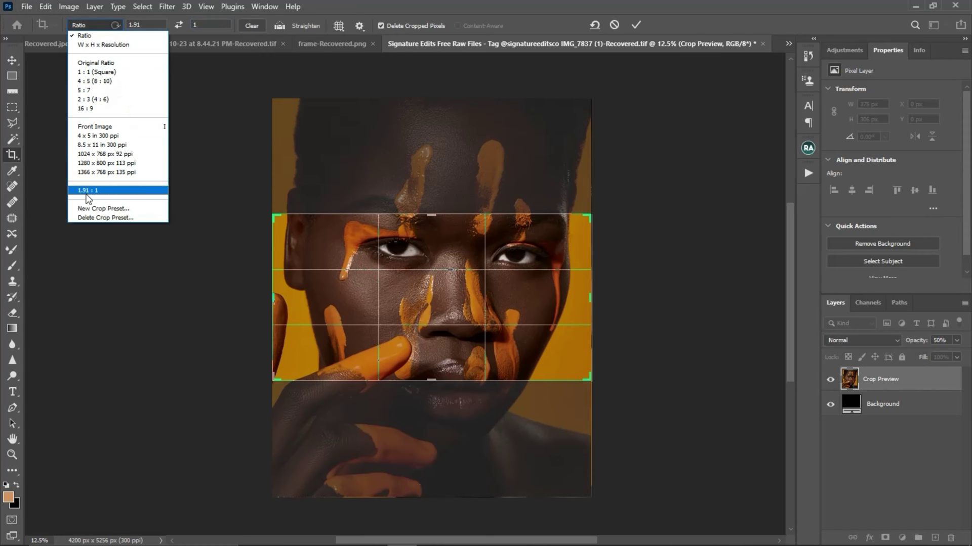
pyautogui.click(111, 209)
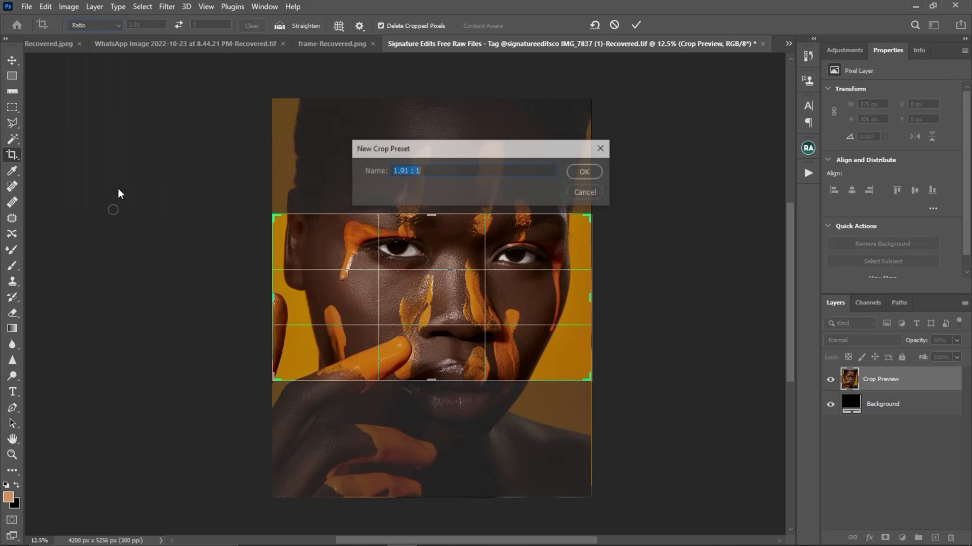
pyautogui.click(586, 171)
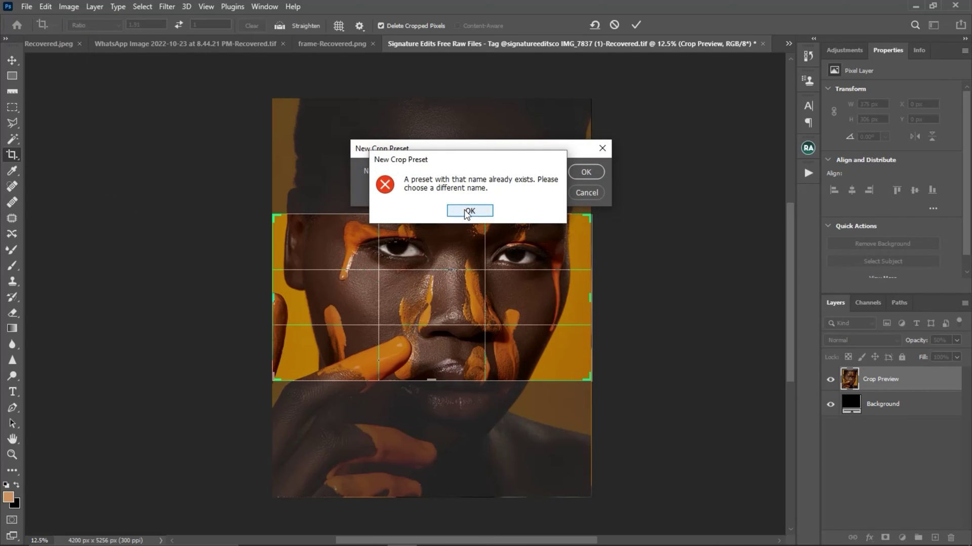
pyautogui.click(468, 211)
pyautogui.click(582, 192)
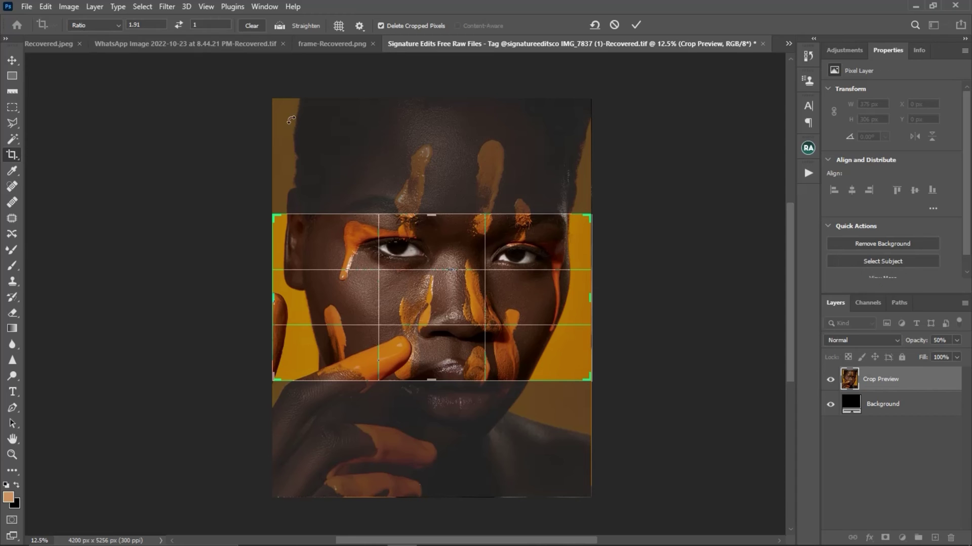
pyautogui.click(102, 24)
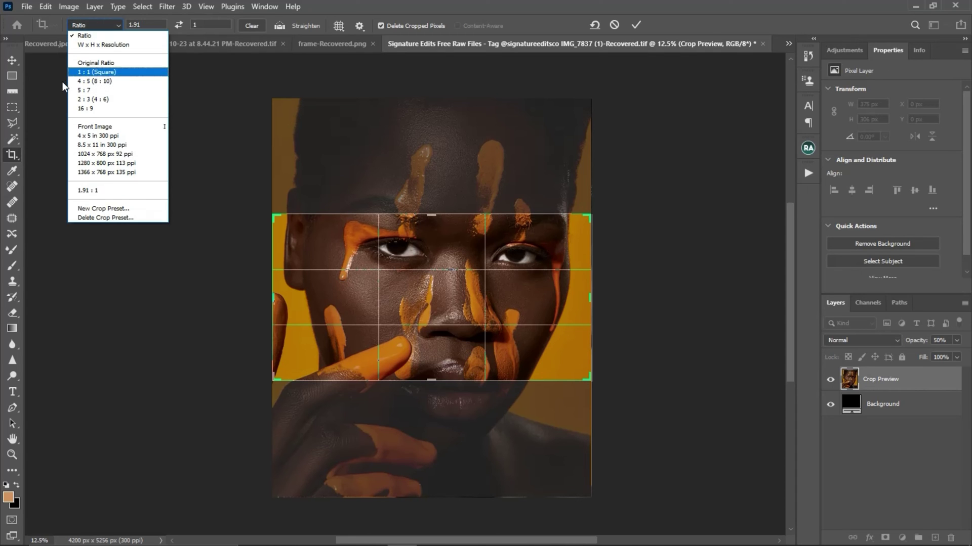
pyautogui.click(94, 80)
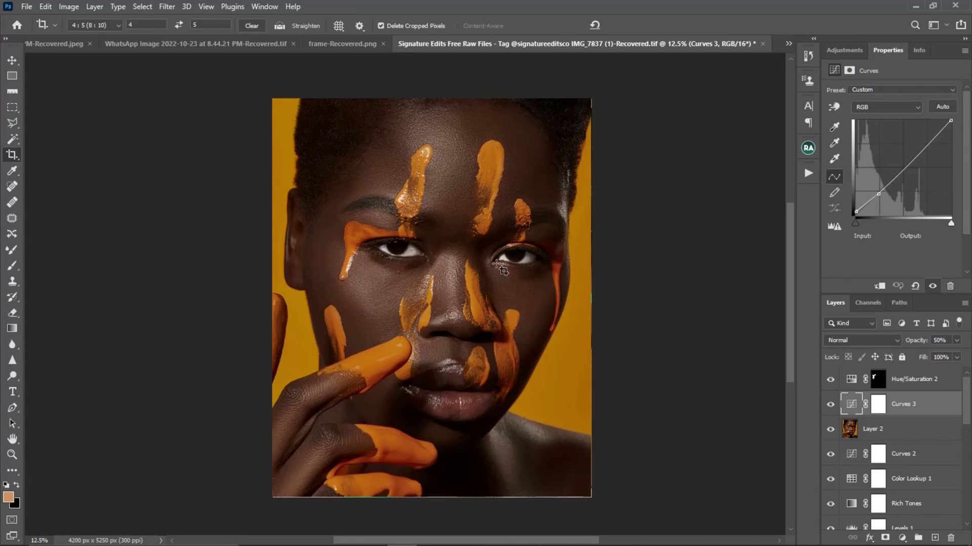
# - With Layer 2 selected, set Image Size width to 9 inches (2700 × 3375 px at 300 ppi)
pyautogui.click(906, 379)
pyautogui.click(872, 429)
pyautogui.click(69, 7)
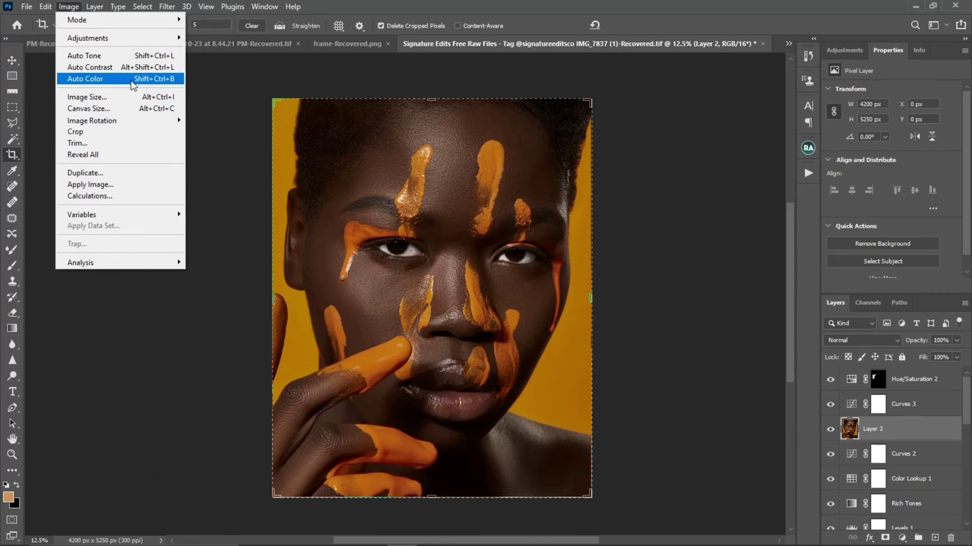
pyautogui.click(140, 99)
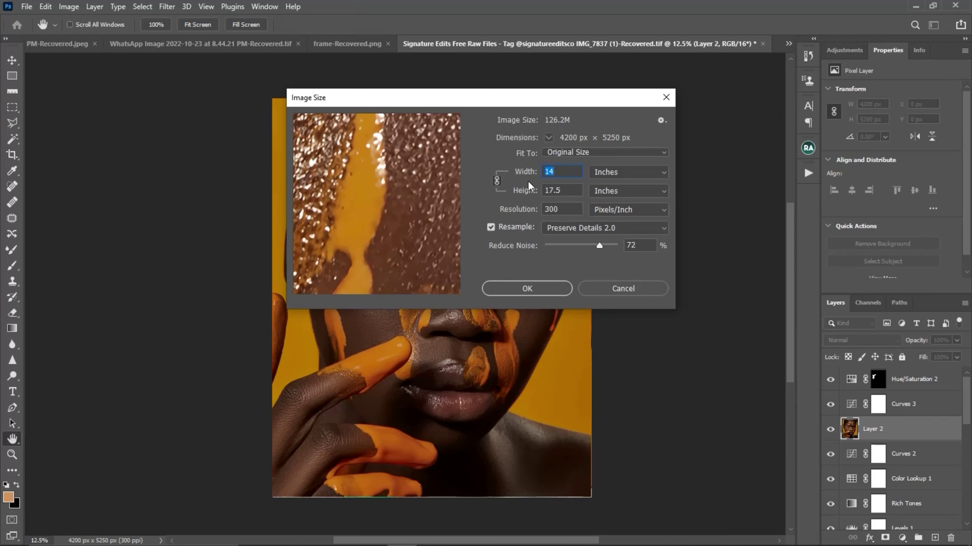
pyautogui.write('9')
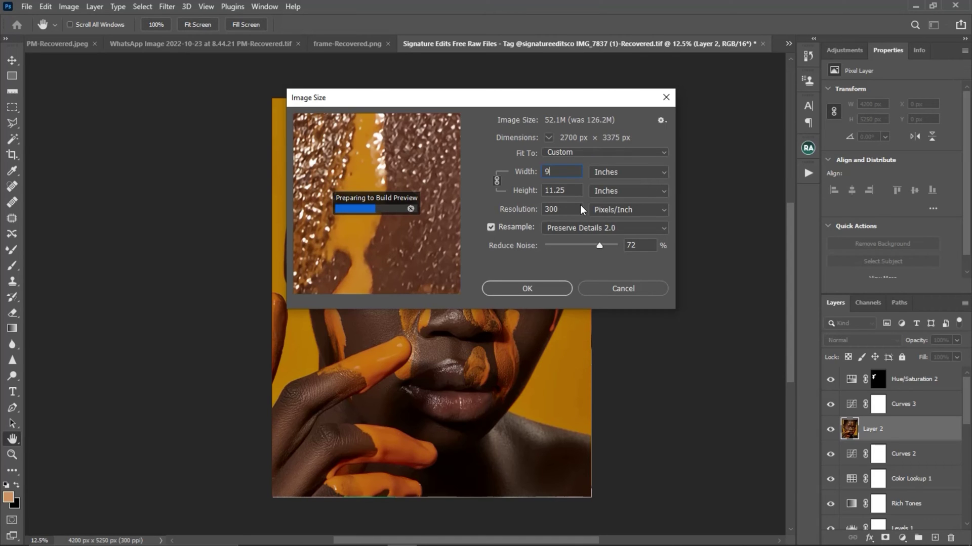
pyautogui.click(528, 289)
# - Drag a crop box, zoom in on the resized portrait, and switch to the Move tool
pyautogui.press('c')
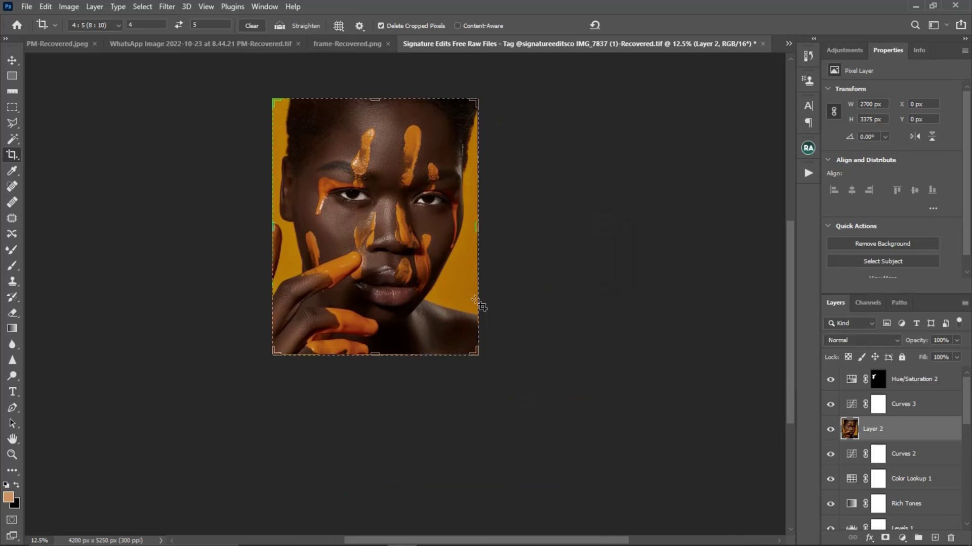
pyautogui.moveTo(326, 253); pyautogui.dragTo(476, 304)
pyautogui.press('z')
pyautogui.click(444, 274)
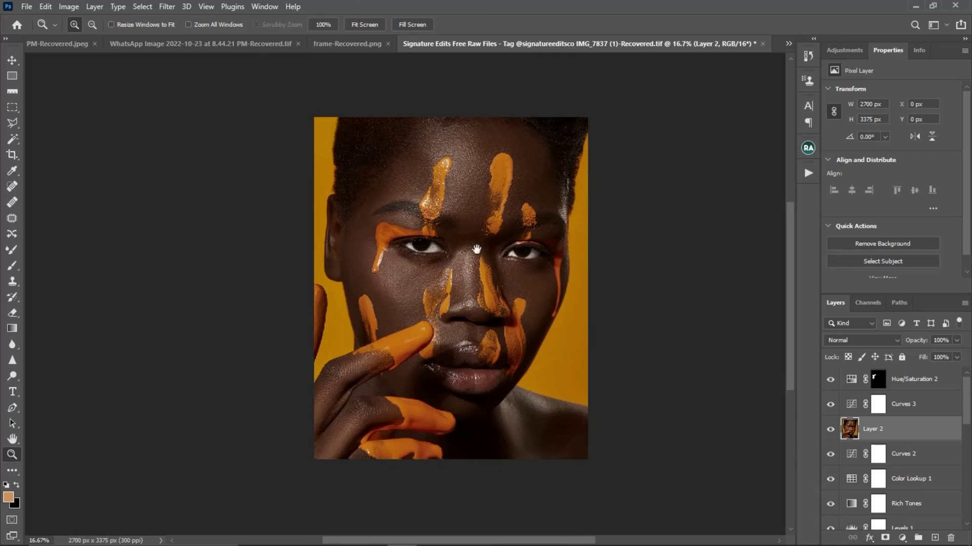
pyautogui.press('v')
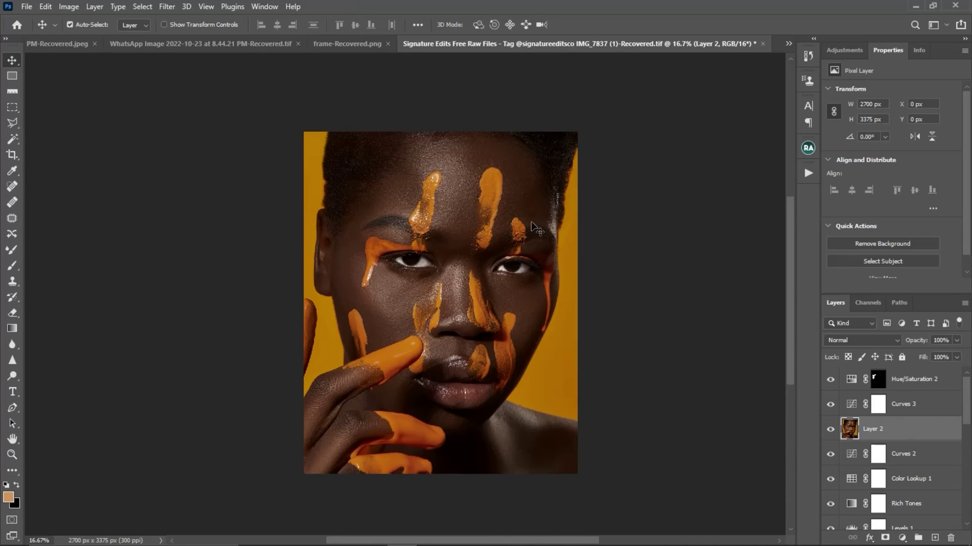
pyautogui.click(26, 7)
pyautogui.moveTo(103, 196)
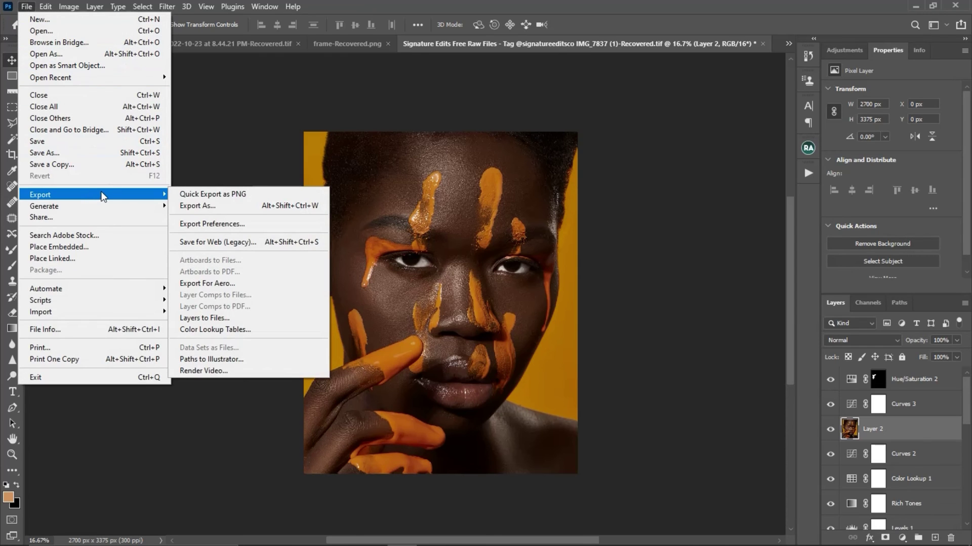
pyautogui.click(266, 243)
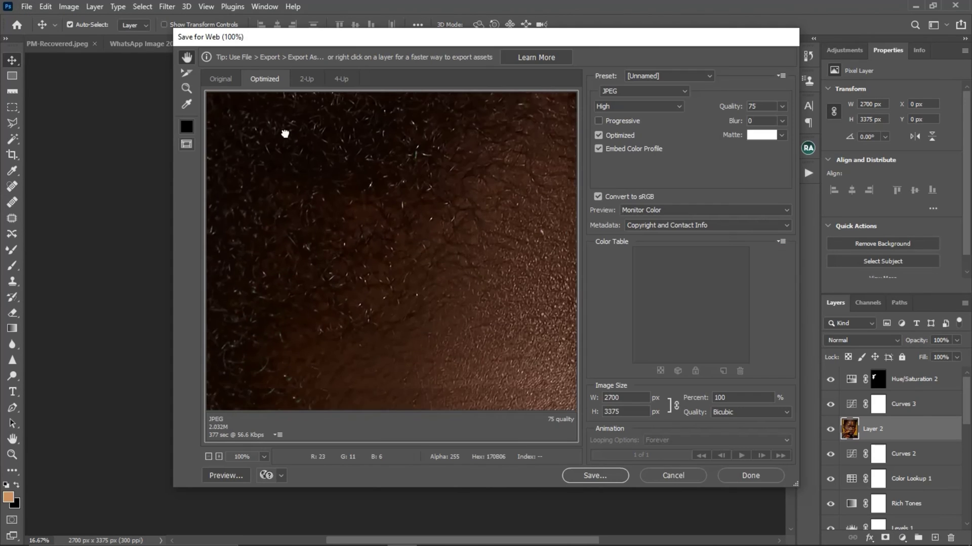
pyautogui.moveTo(453, 258); pyautogui.dragTo(365, 93)
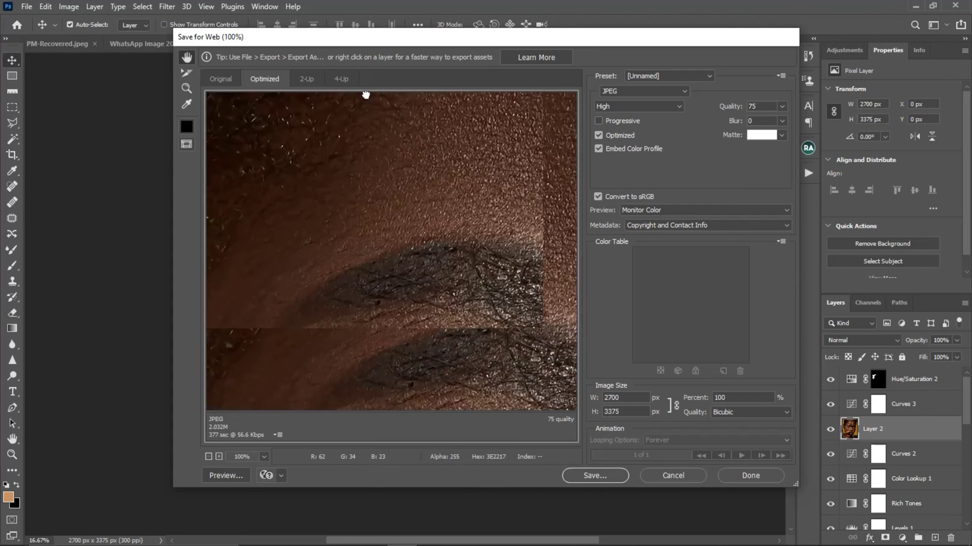
pyautogui.moveTo(375, 227); pyautogui.dragTo(371, 130)
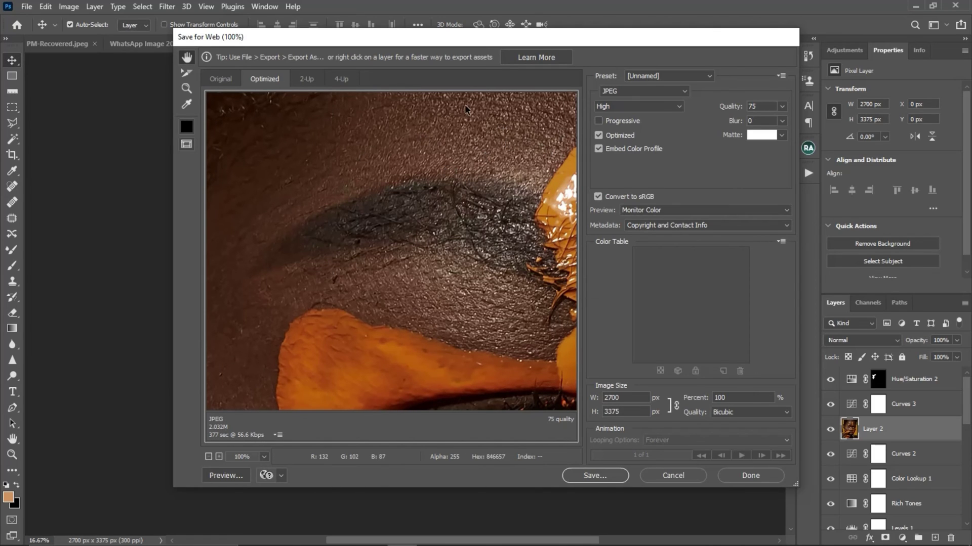
pyautogui.click(648, 92)
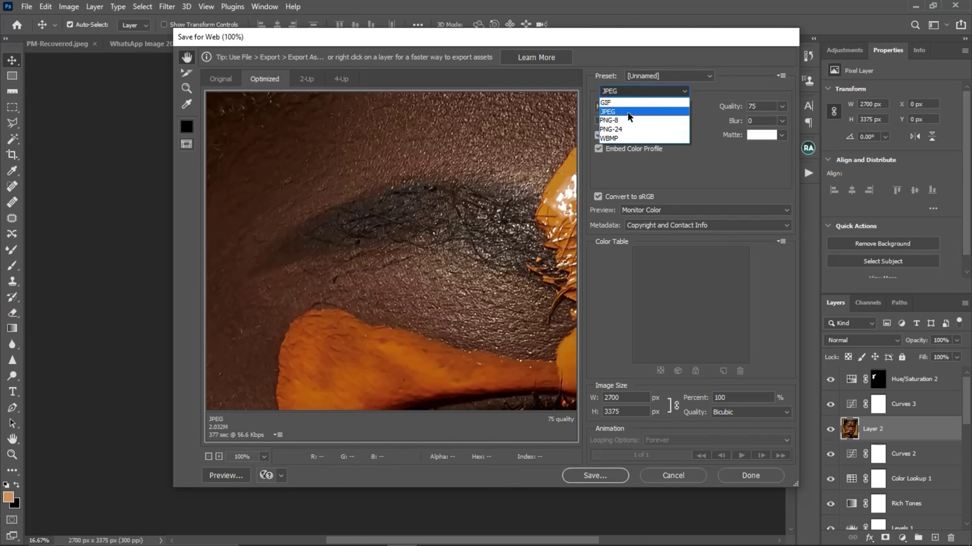
pyautogui.click(632, 91)
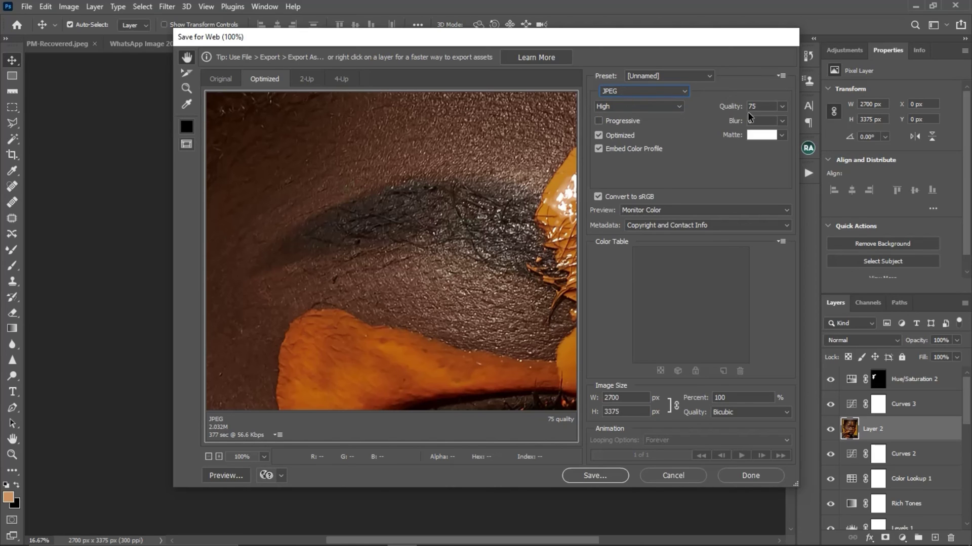
pyautogui.click(766, 107)
pyautogui.click(595, 477)
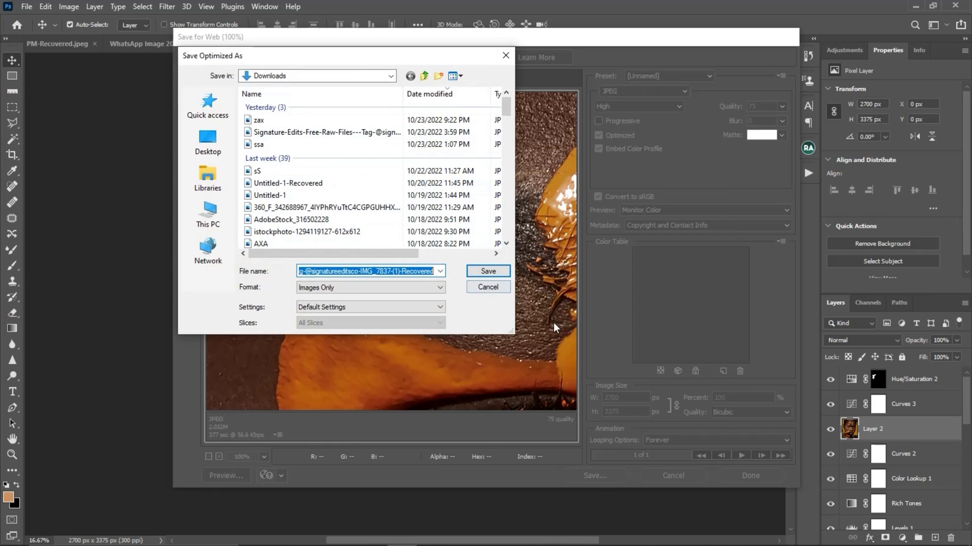
pyautogui.click(487, 287)
pyautogui.click(750, 475)
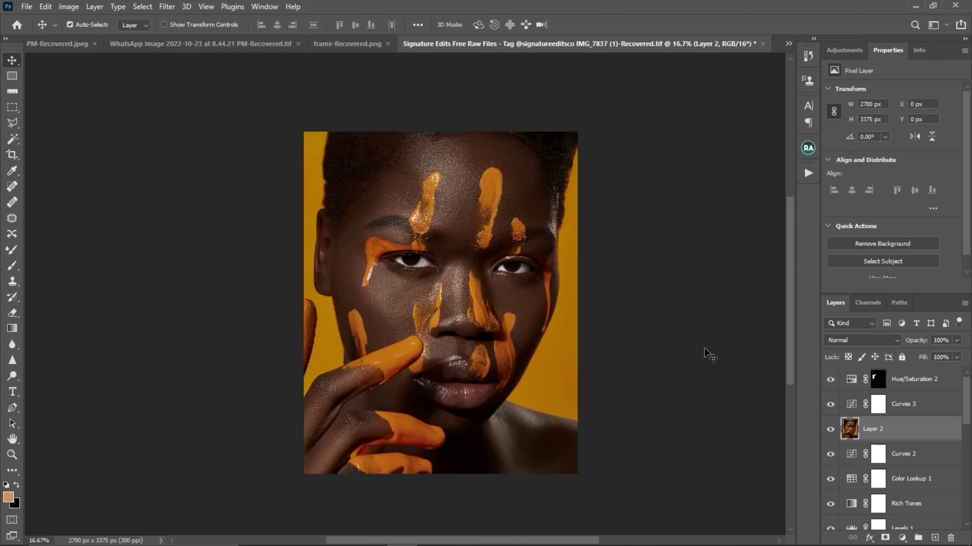